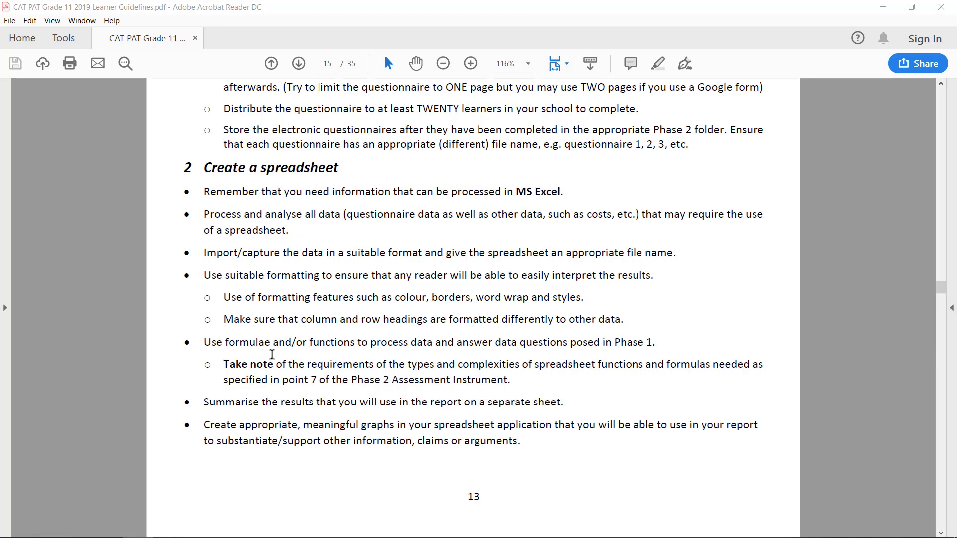
# Step: Open the E-health Questionnaire analysis workbook from the Phase 2 folder in Excel
pyautogui.moveTo(119, 531)
pyautogui.click(189, 465)
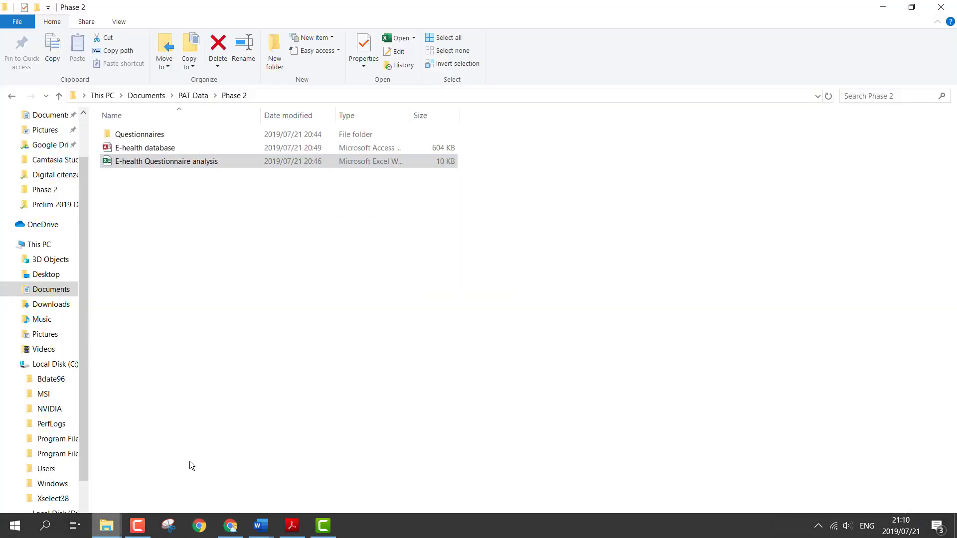
pyautogui.click(177, 181)
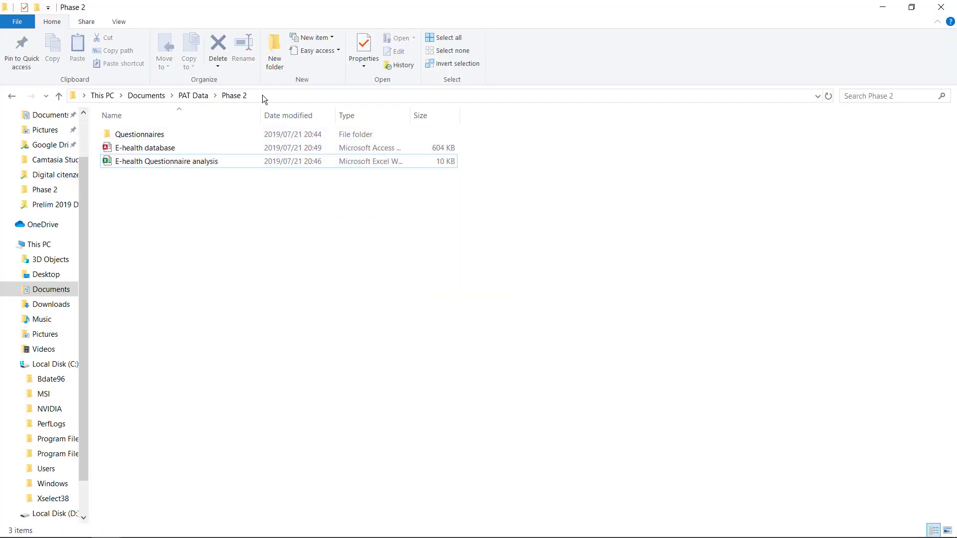
pyautogui.click(194, 164)
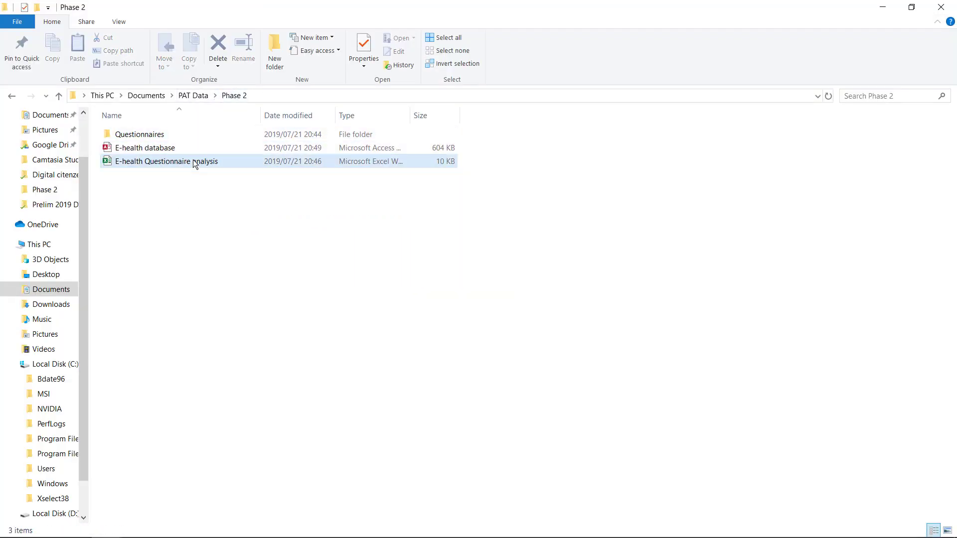
pyautogui.doubleClick(219, 160)
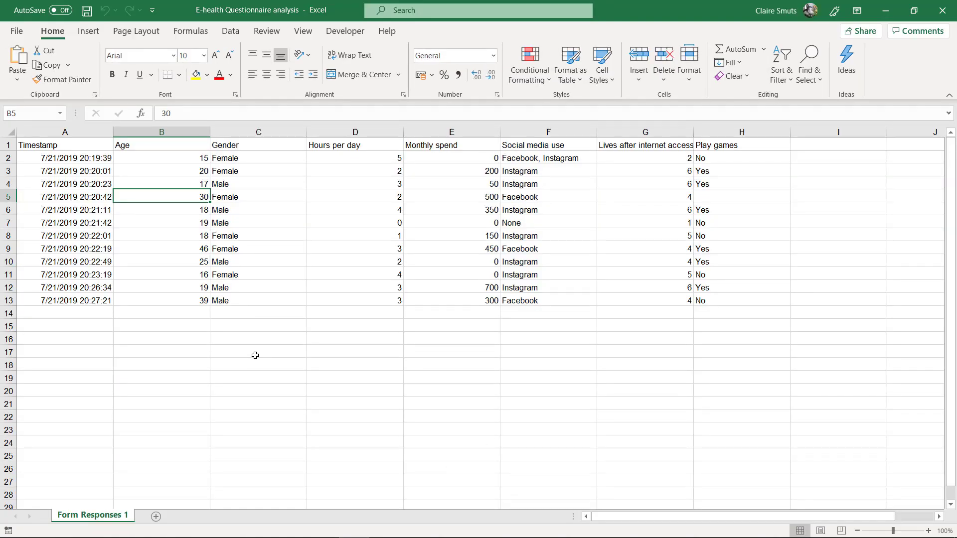
# Step: Insert a new row 1 and merge-centre the title 'Analysis on E-health' across A1:H1
pyautogui.rightClick(9, 144)
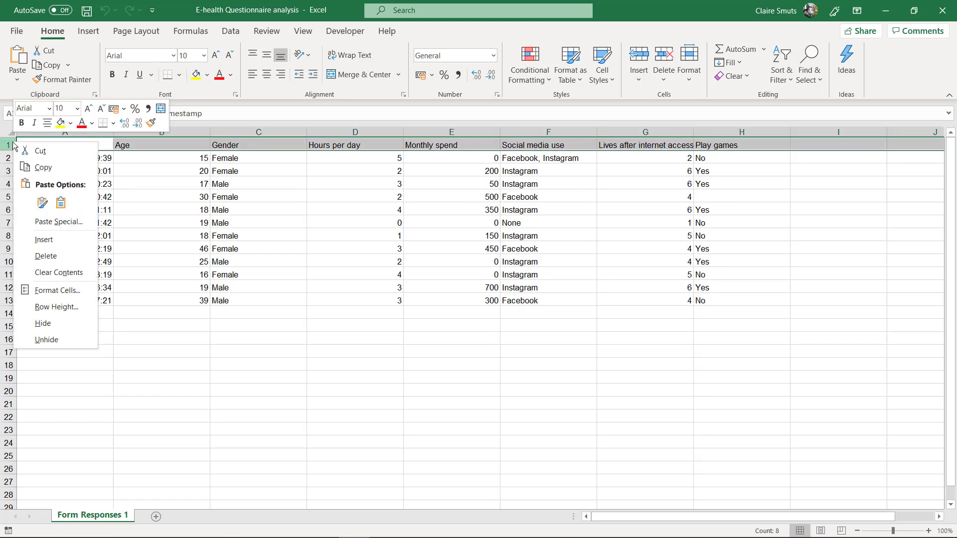
pyautogui.click(37, 240)
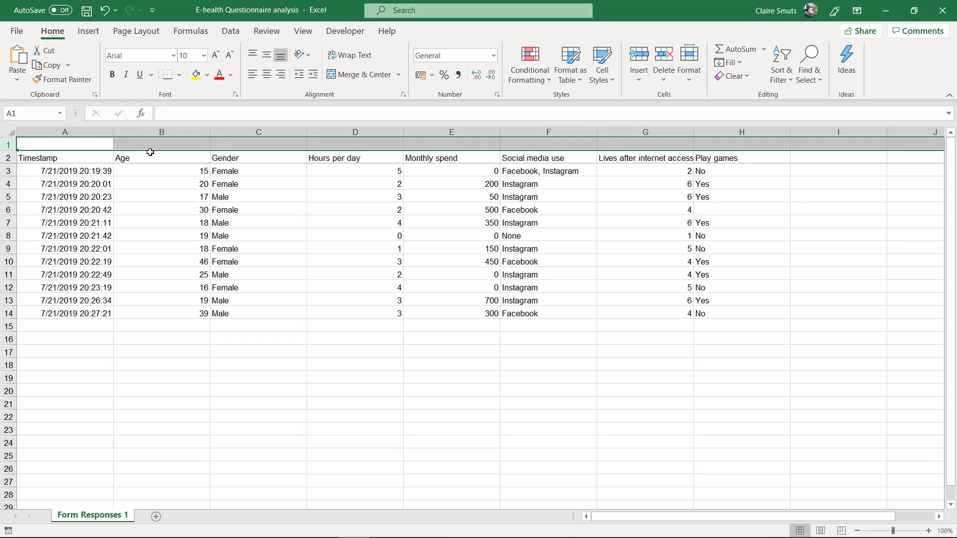
pyautogui.click(338, 145)
pyautogui.moveTo(77, 145); pyautogui.dragTo(704, 144)
pyautogui.click(705, 143)
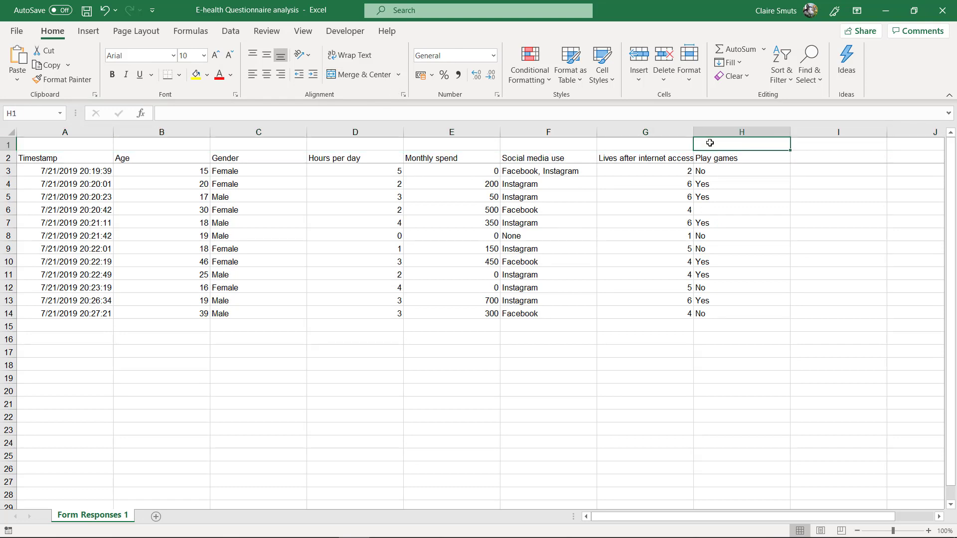
pyautogui.click(712, 224)
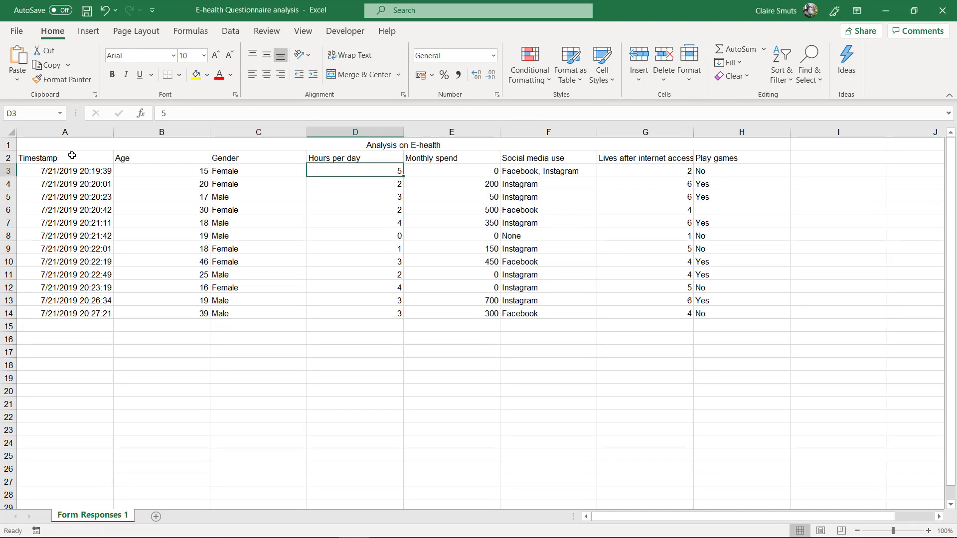
# Step: Switch the workbook to a different colour theme from the Page Layout Themes list
pyautogui.click(586, 75)
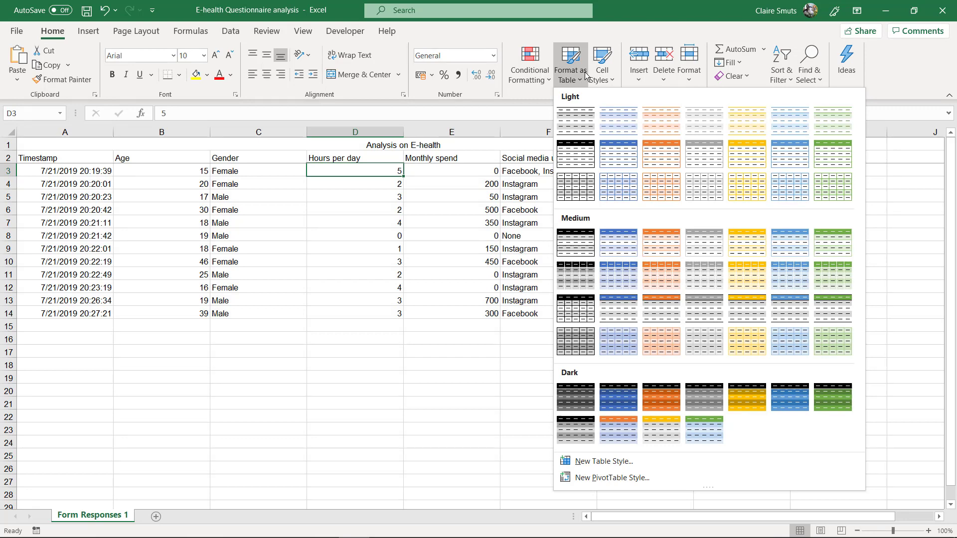
pyautogui.click(586, 75)
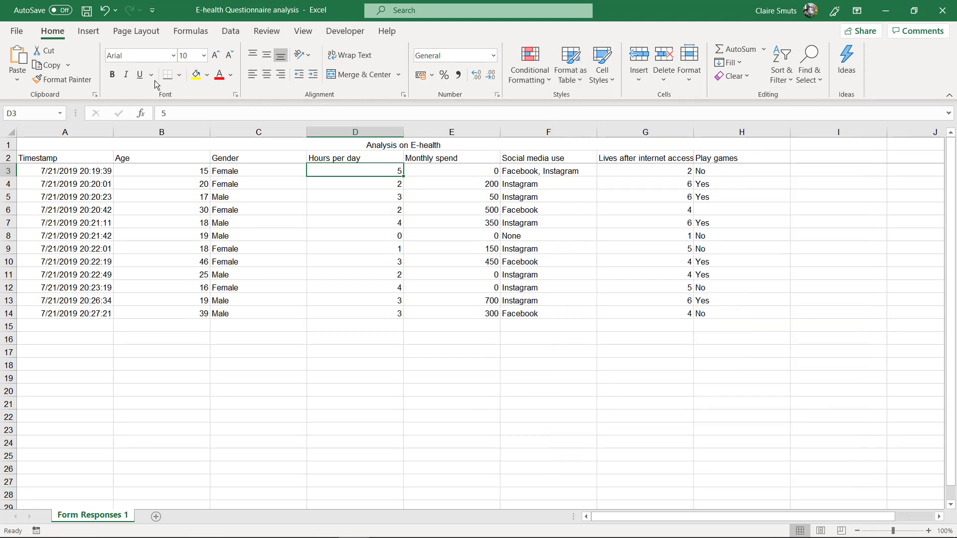
pyautogui.click(139, 32)
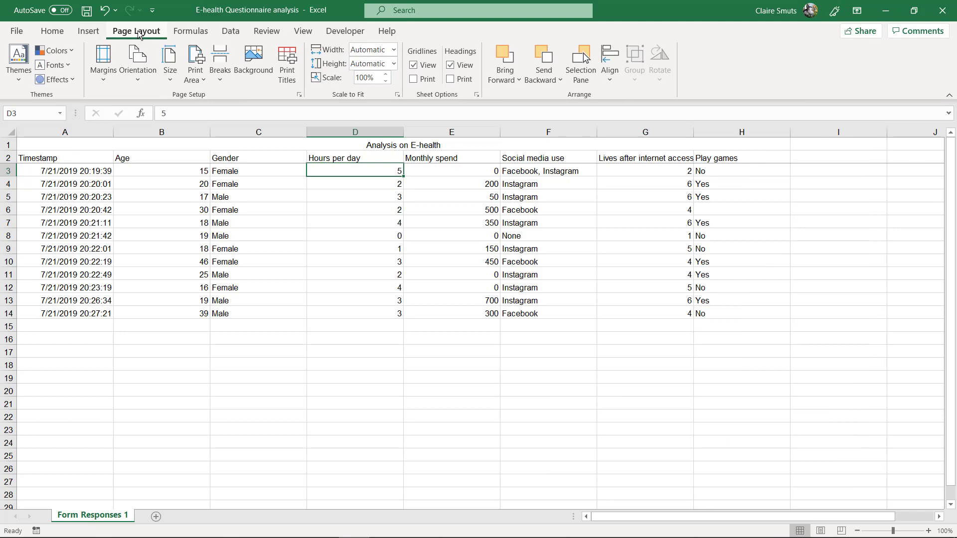
pyautogui.click(20, 69)
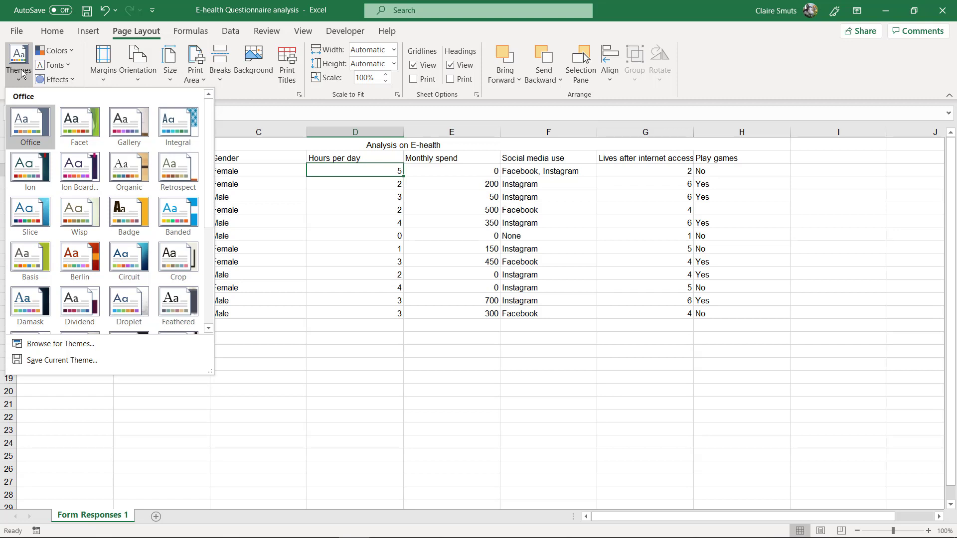
pyautogui.press('Escape')
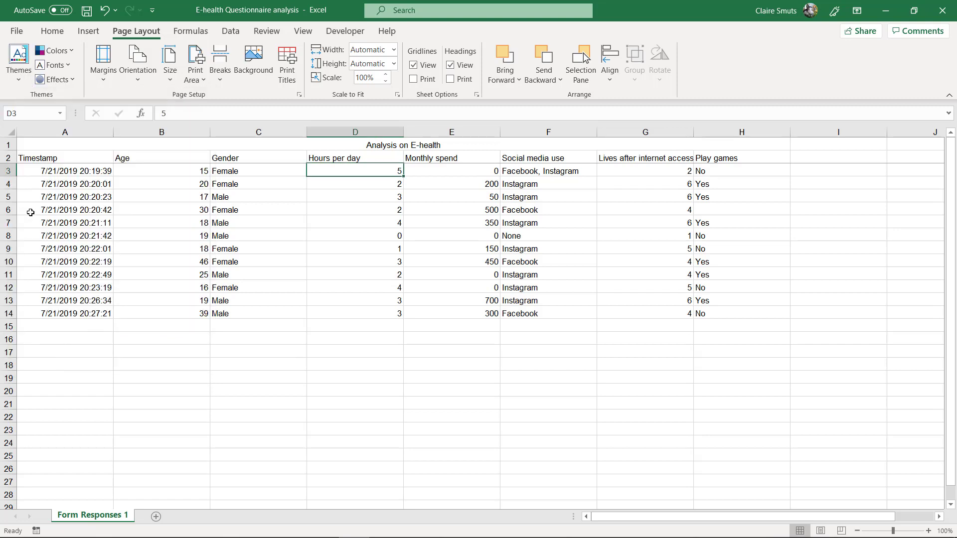
# Step: Preview the table styles in the new theme's navy, pink, teal, green, orange and red
pyautogui.click(52, 31)
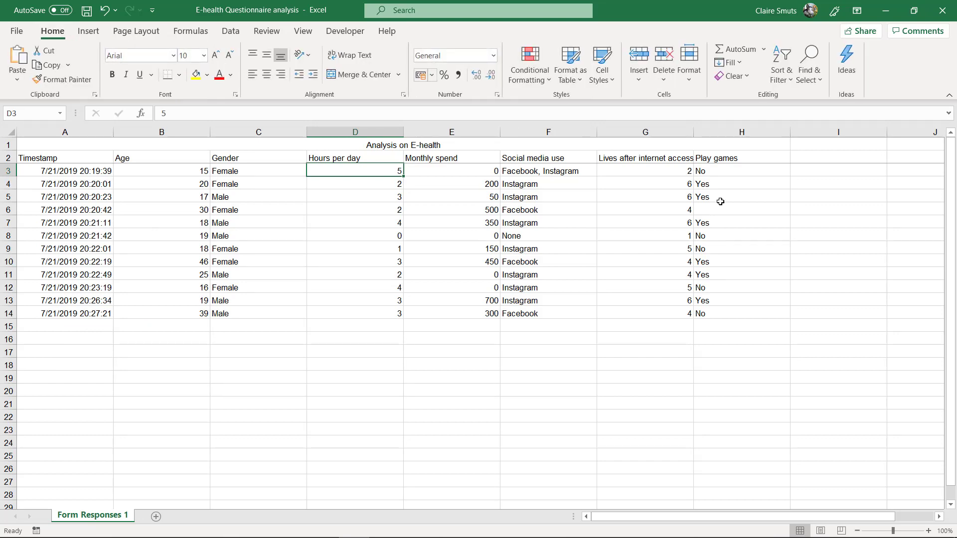
pyautogui.click(568, 79)
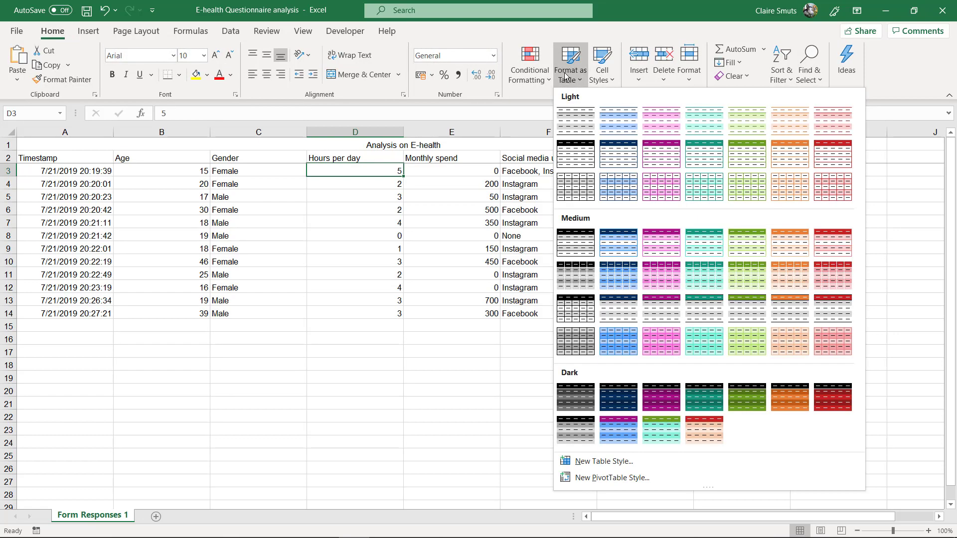
pyautogui.press('Escape')
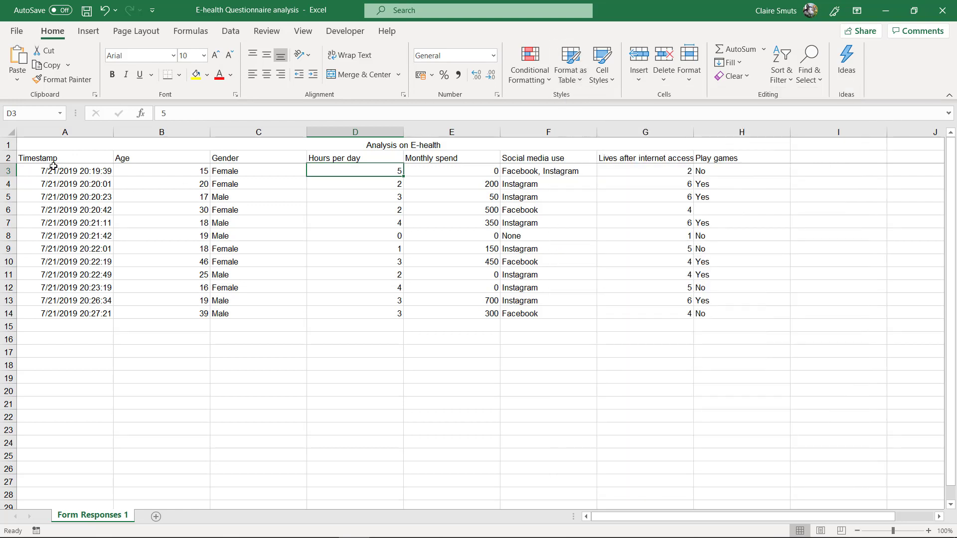
# Step: Format A2:H14 as a table with headers in a teal banded style
pyautogui.moveTo(53, 158); pyautogui.dragTo(720, 310)
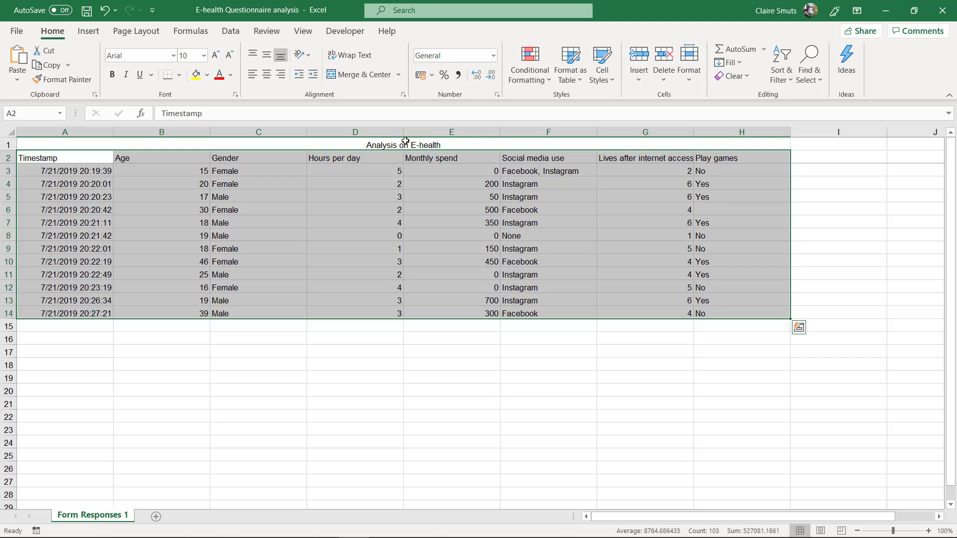
pyautogui.click(567, 79)
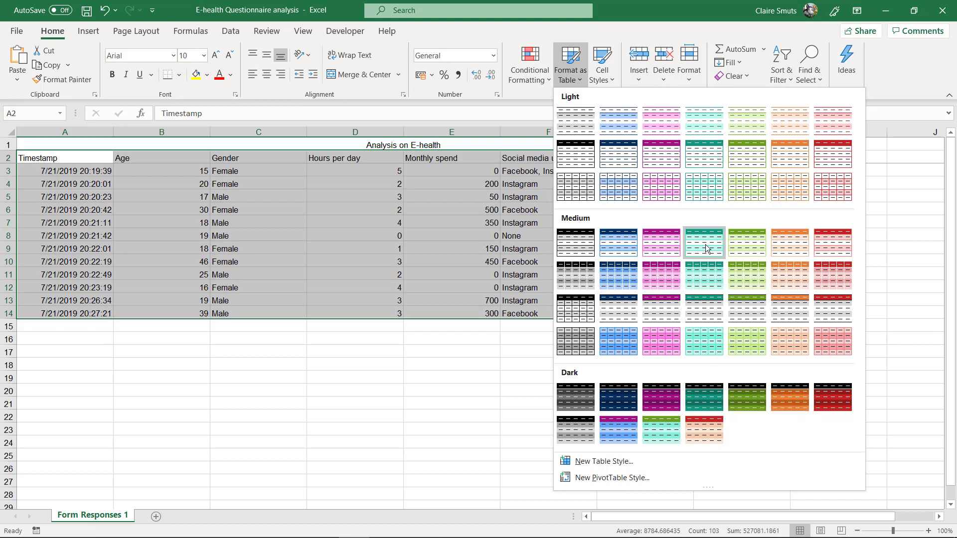
pyautogui.click(710, 164)
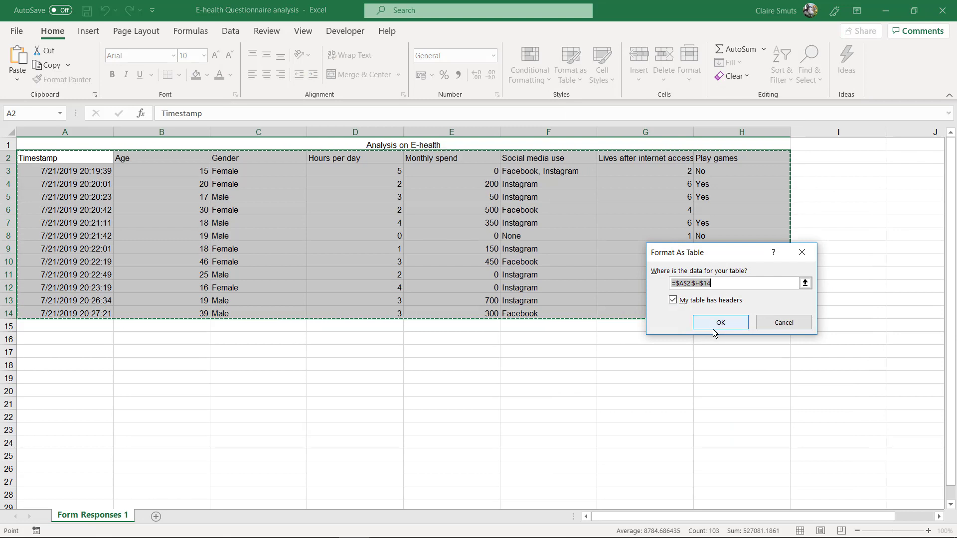
pyautogui.click(713, 323)
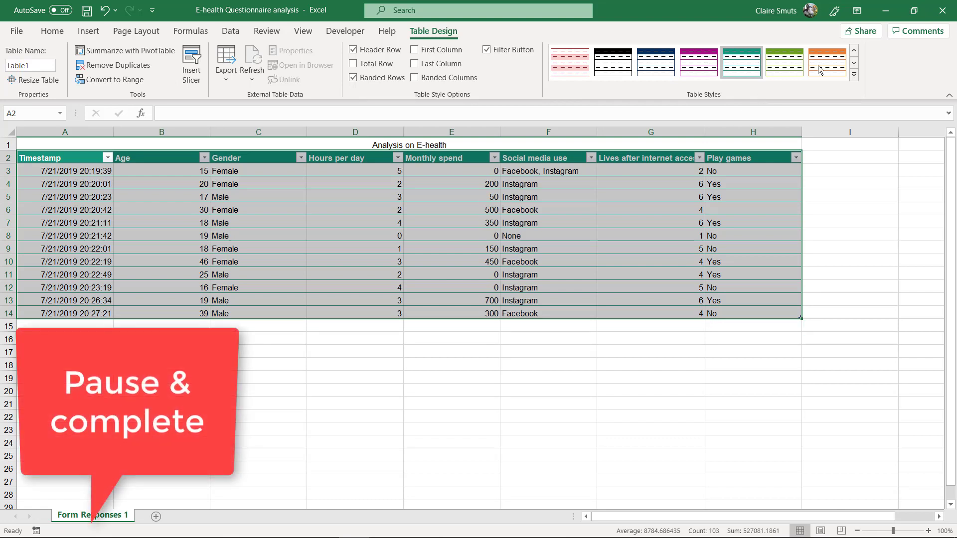
pyautogui.click(855, 63)
pyautogui.click(855, 63)
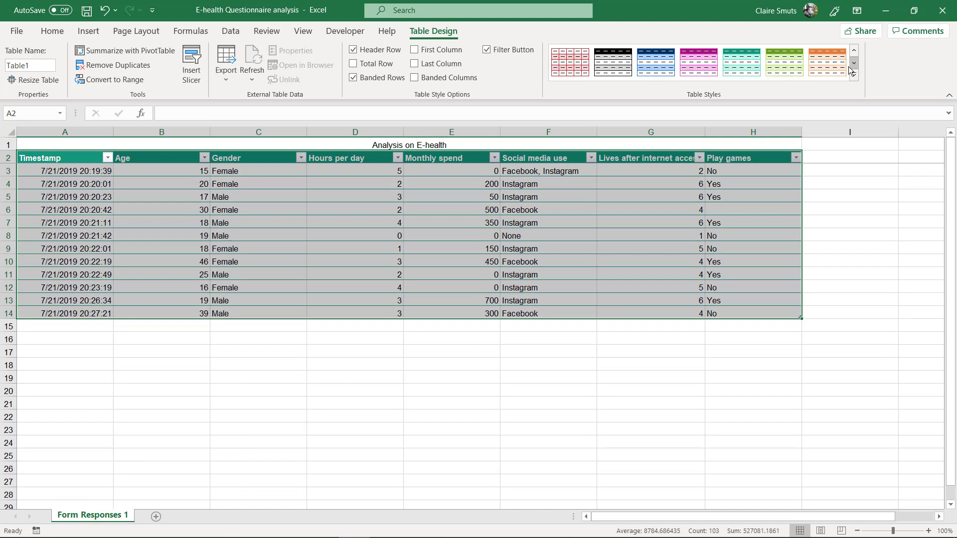
pyautogui.click(757, 64)
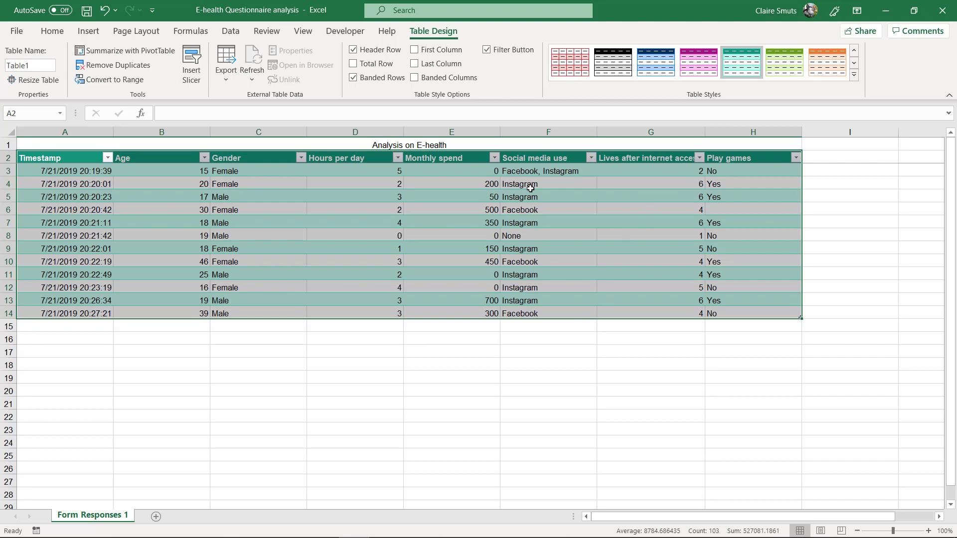
pyautogui.click(545, 338)
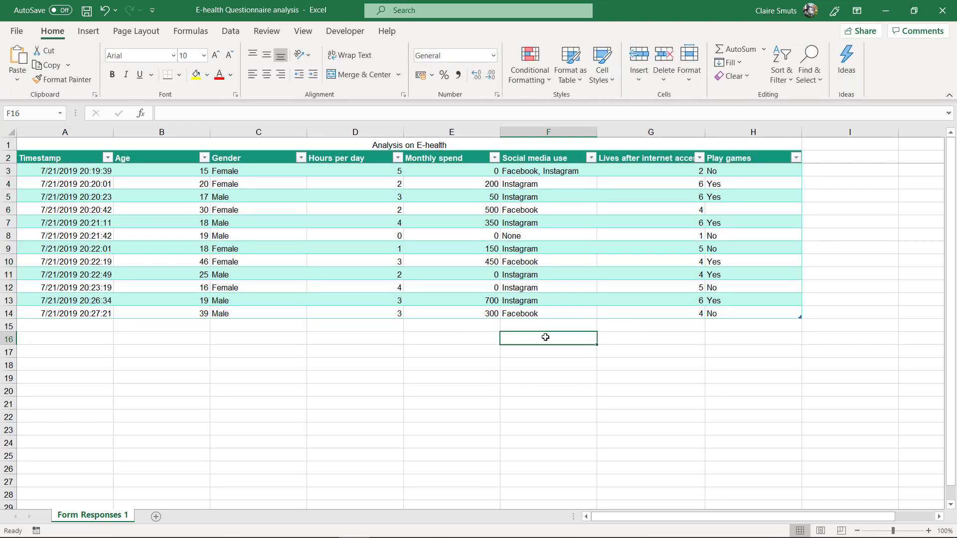
pyautogui.write('=')
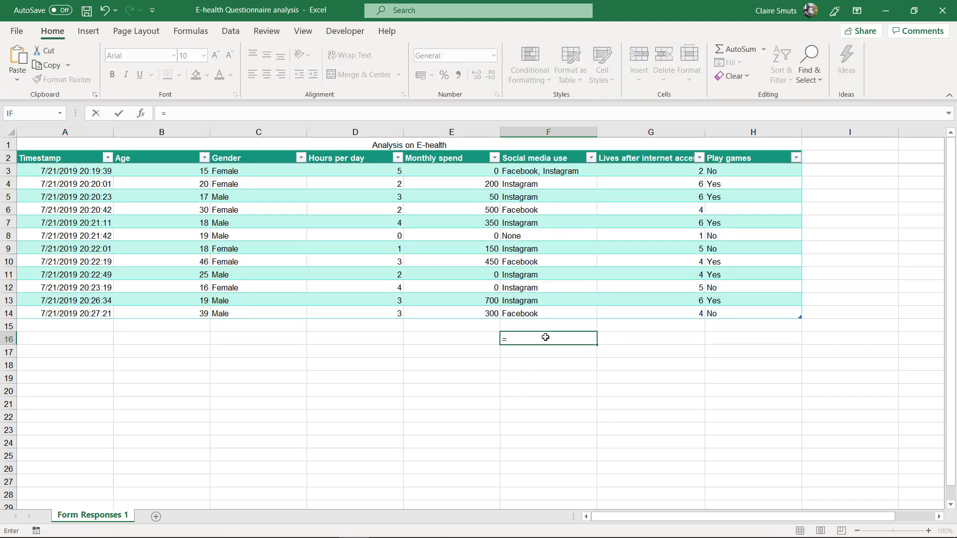
pyautogui.write('count')
pyautogui.press('Tab')
pyautogui.moveTo(534, 174); pyautogui.dragTo(527, 262)
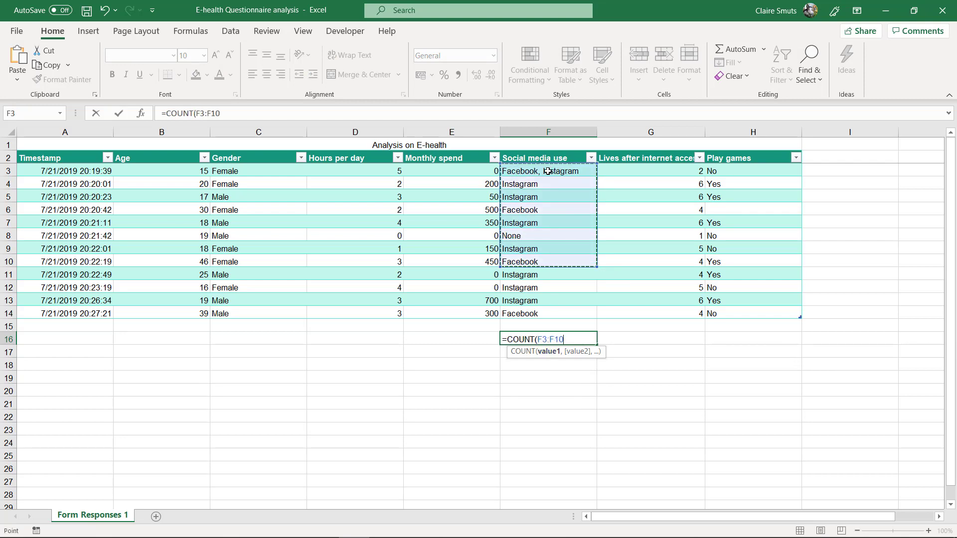
pyautogui.moveTo(548, 171); pyautogui.dragTo(536, 314)
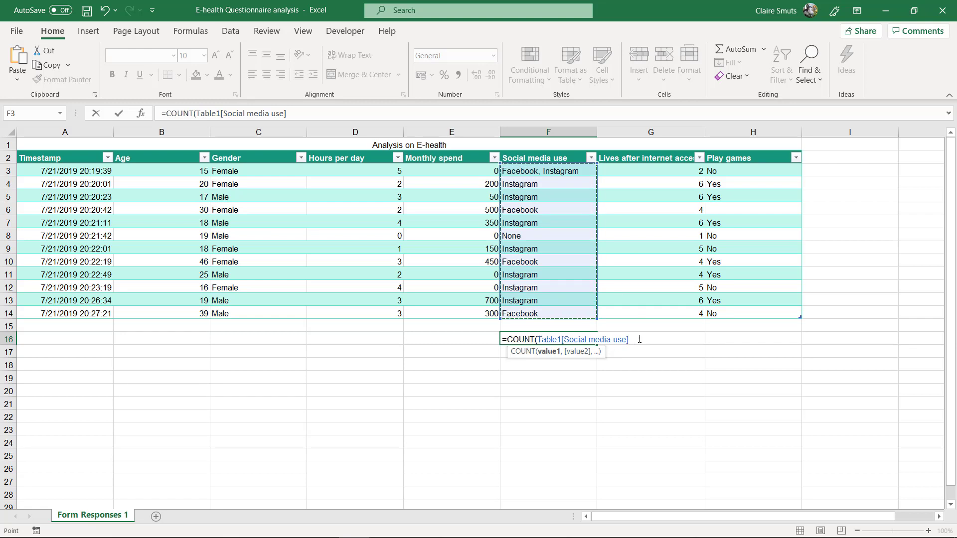
pyautogui.press('Escape')
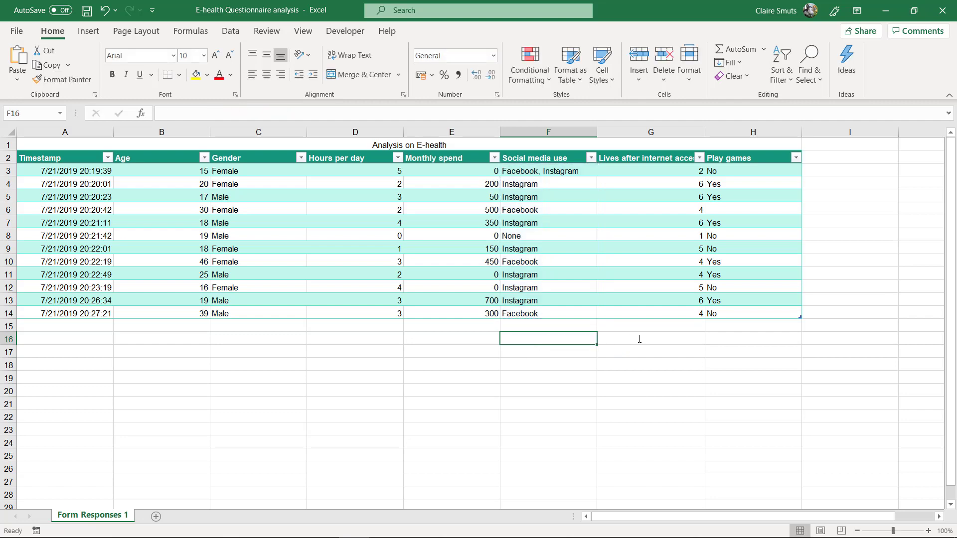
# Step: Convert Table1 (A2:H14) back to a normal range, keeping its teal banding
pyautogui.moveTo(739, 312); pyautogui.dragTo(55, 157)
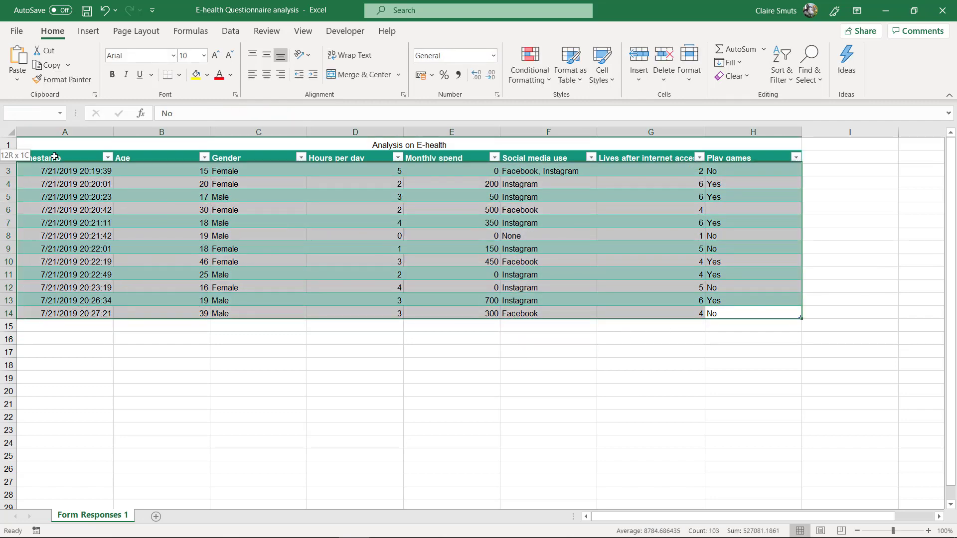
pyautogui.click(434, 31)
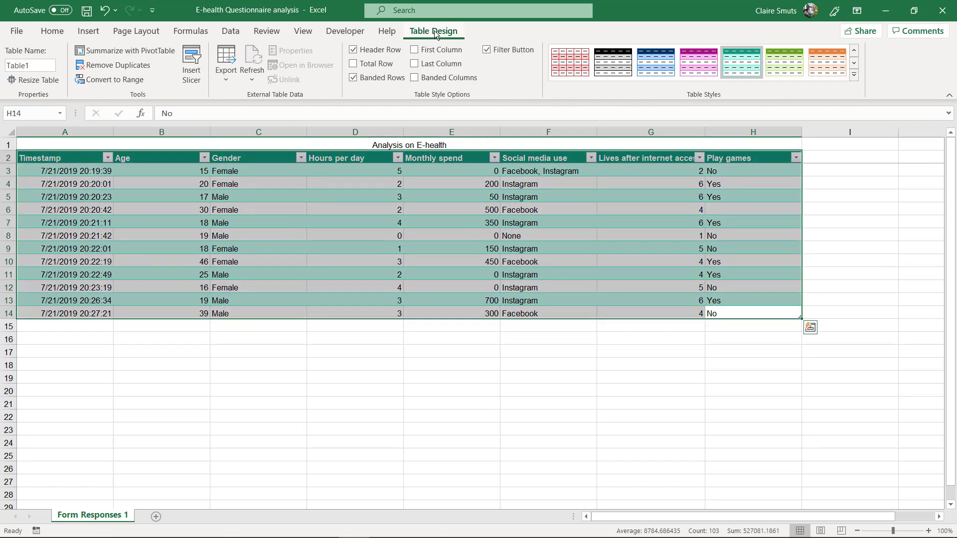
pyautogui.click(115, 82)
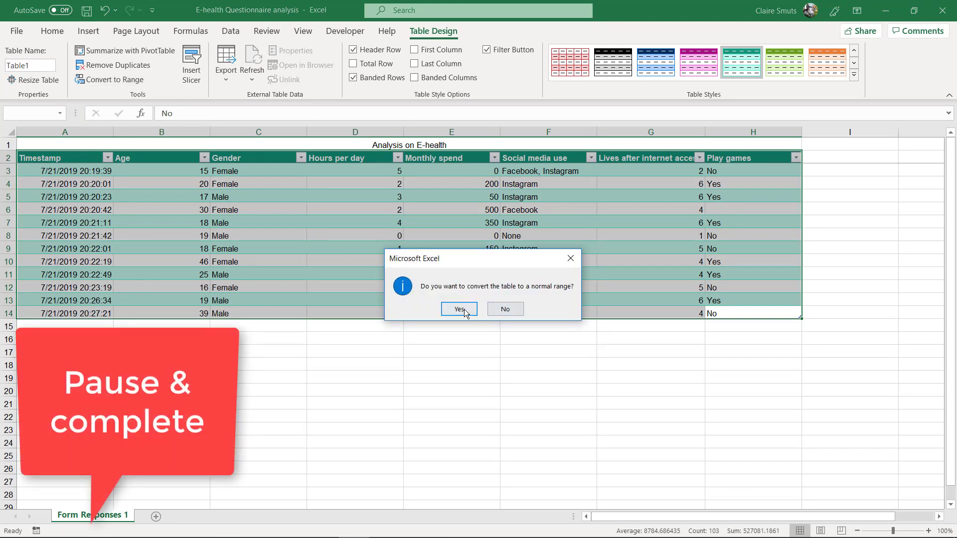
pyautogui.click(459, 309)
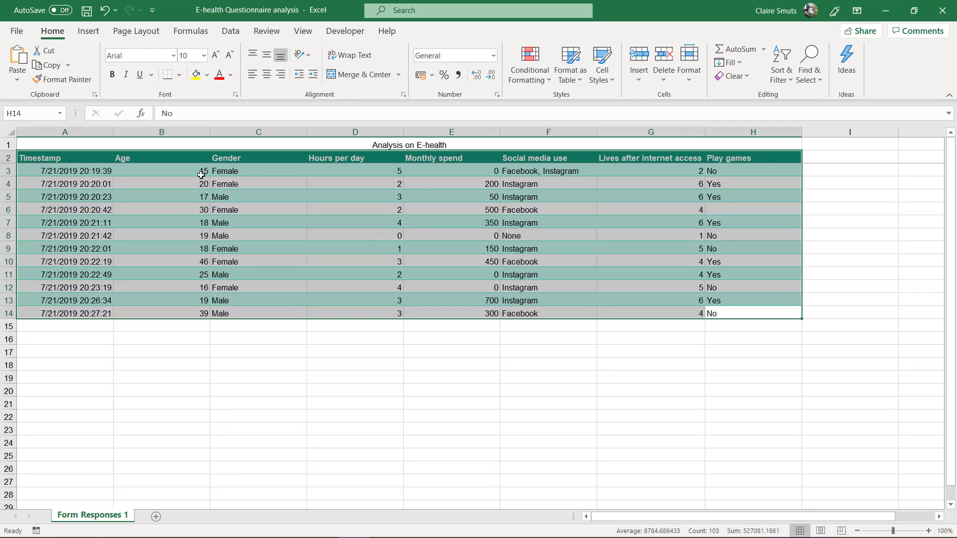
# Step: Wrap the row 2 header labels and fit row 2's height to them
pyautogui.moveTo(72, 152); pyautogui.dragTo(718, 158)
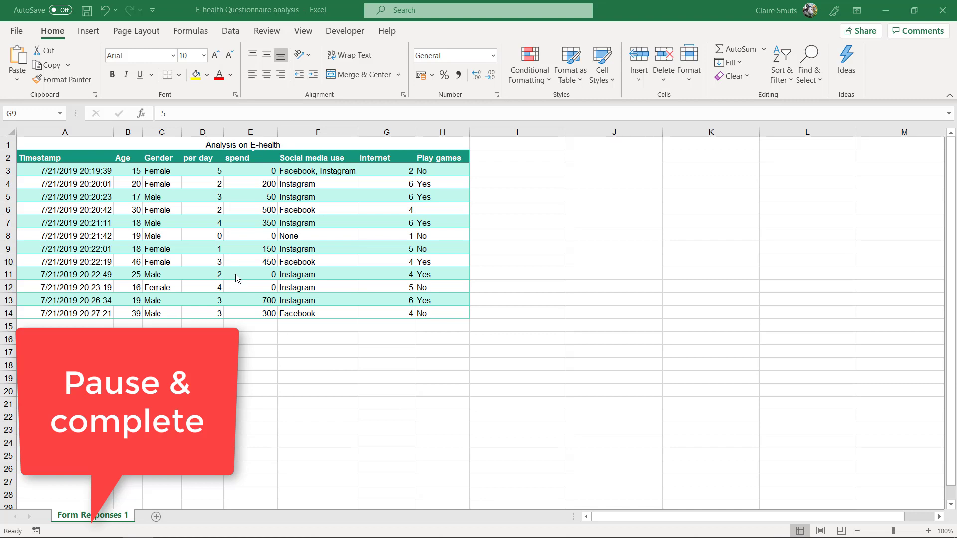
pyautogui.click(381, 155)
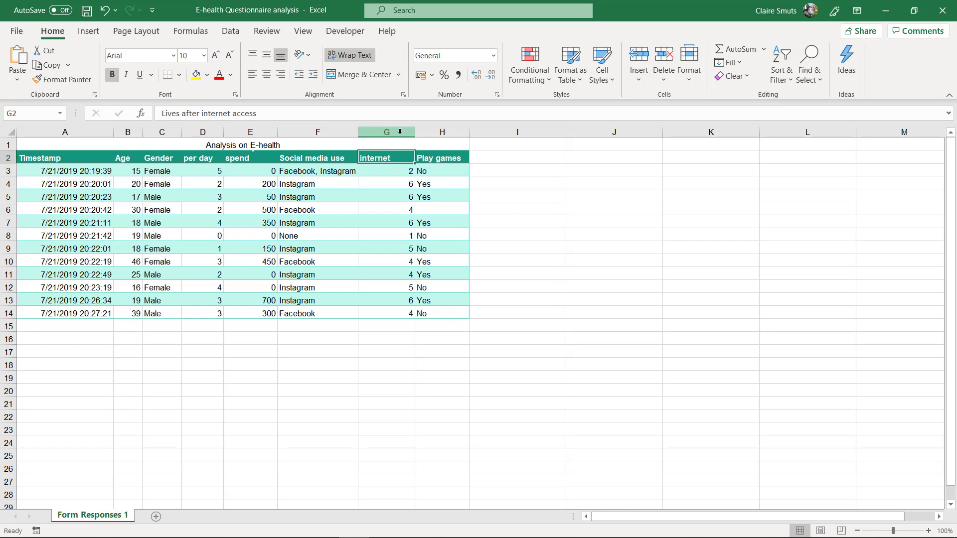
pyautogui.doubleClick(14, 163)
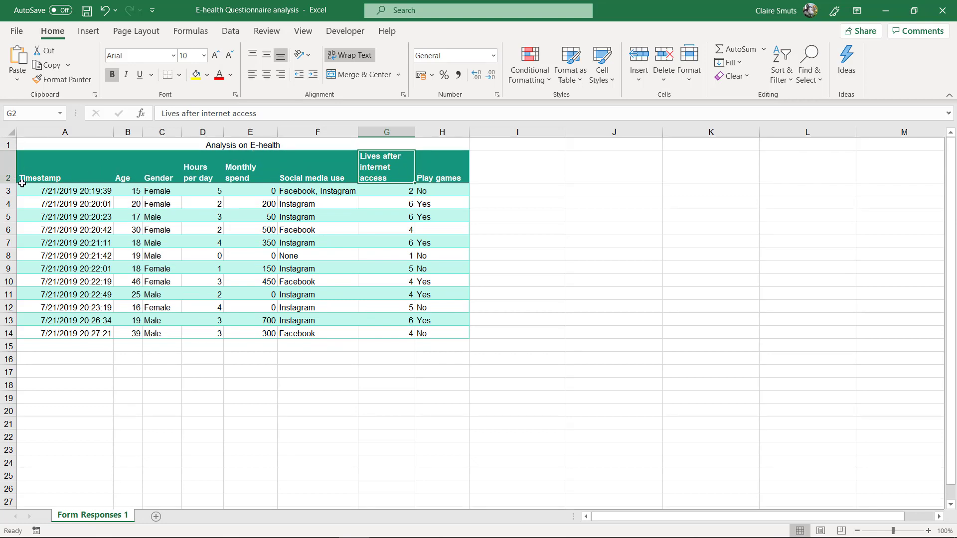
# Step: Middle-align the header cells A2:H2 vertically
pyautogui.click(30, 169)
pyautogui.click(315, 167)
pyautogui.click(381, 164)
pyautogui.moveTo(445, 178); pyautogui.dragTo(69, 172)
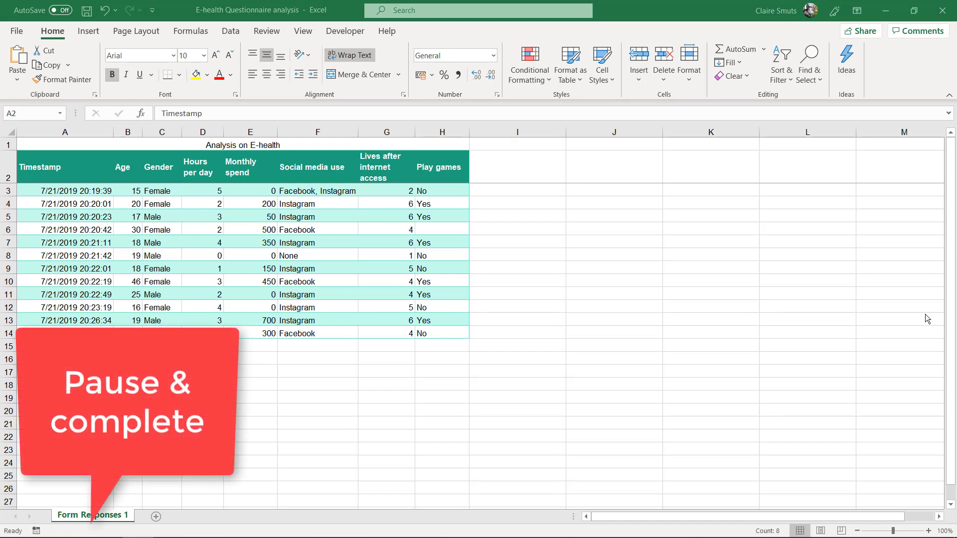
# Step: Apply the Title cell style to 'Analysis on E-health' and make row 1 taller
pyautogui.click(410, 146)
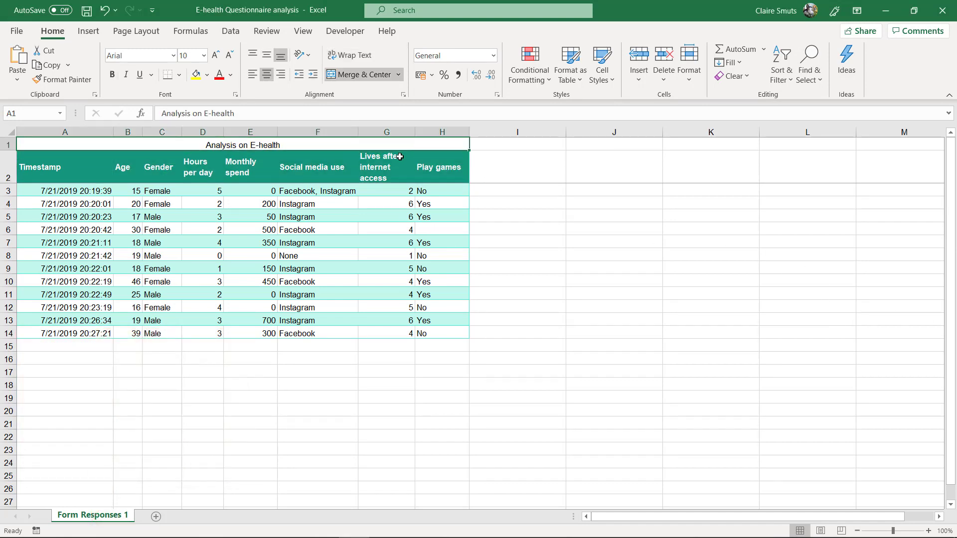
pyautogui.click(607, 88)
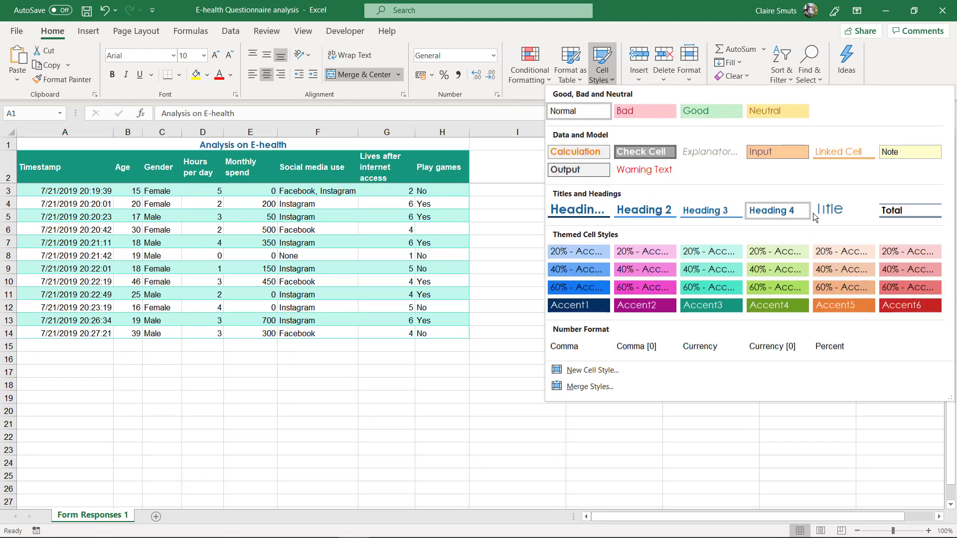
pyautogui.click(829, 212)
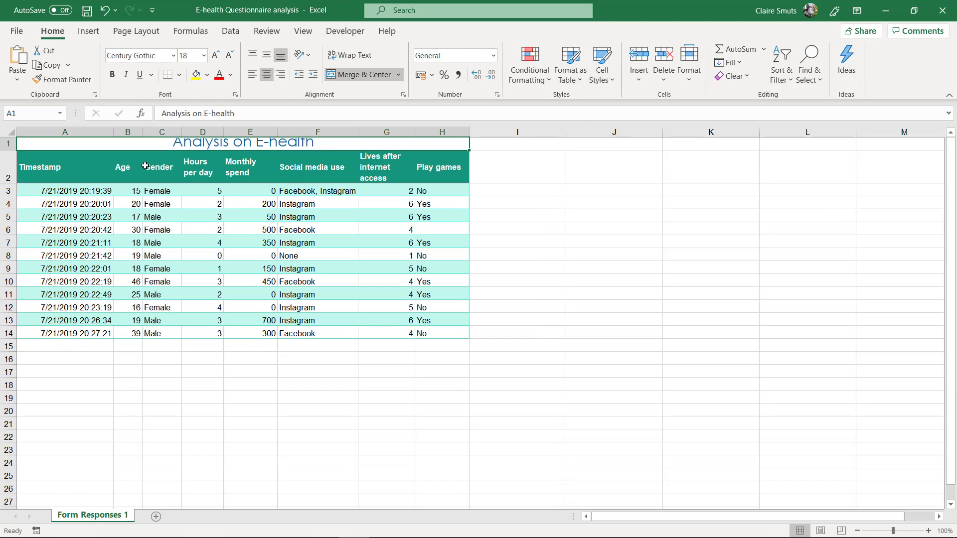
pyautogui.moveTo(10, 150); pyautogui.dragTo(10, 163)
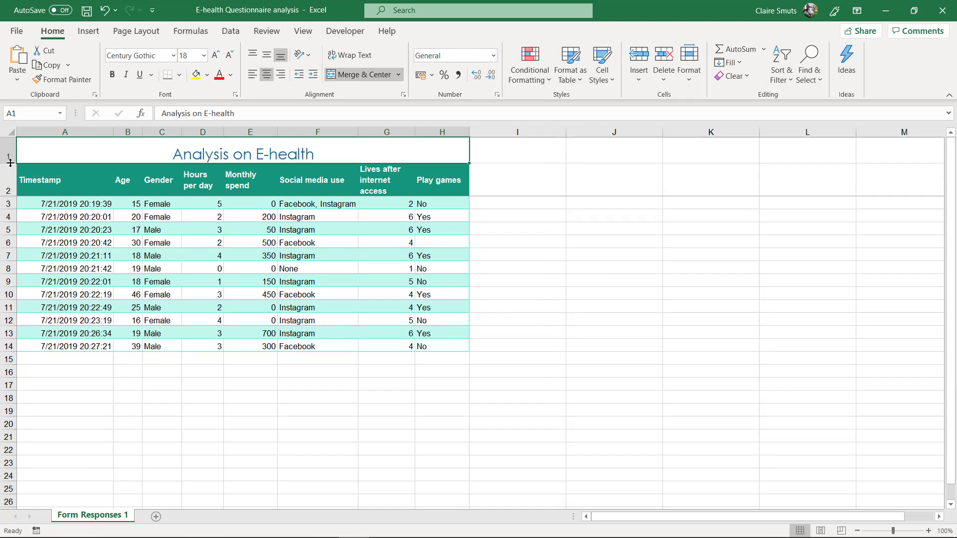
pyautogui.moveTo(10, 163); pyautogui.dragTo(10, 162)
pyautogui.click(579, 225)
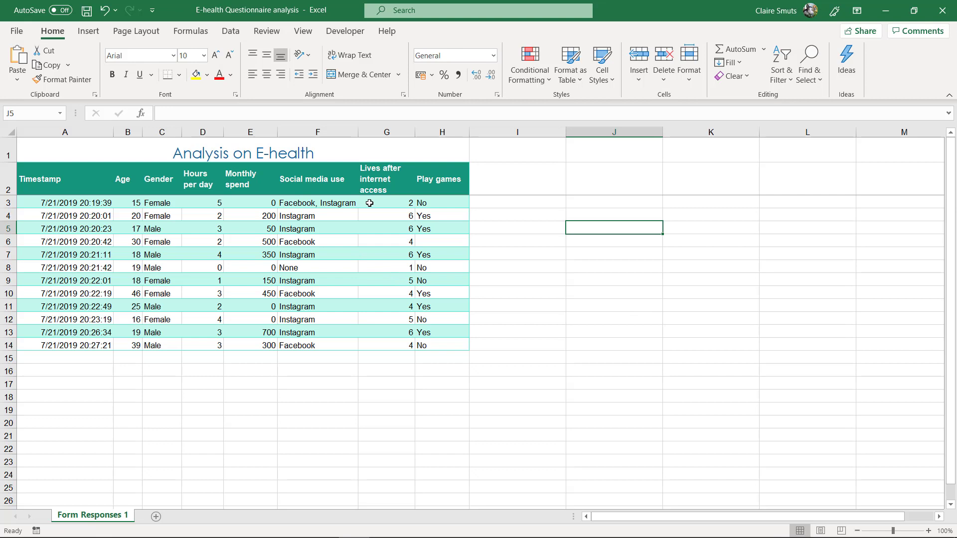
pyautogui.moveTo(358, 131); pyautogui.dragTo(358, 131)
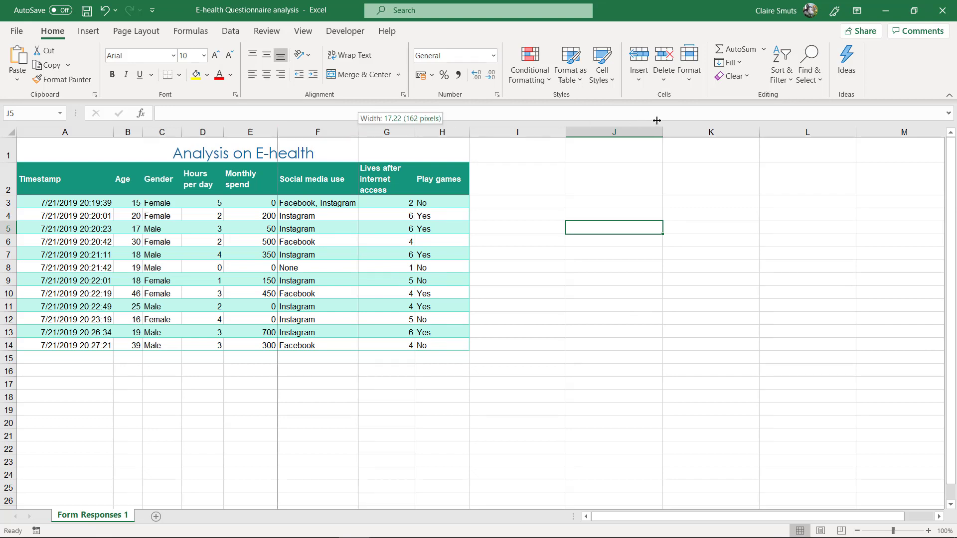
pyautogui.moveTo(657, 120); pyautogui.dragTo(658, 122)
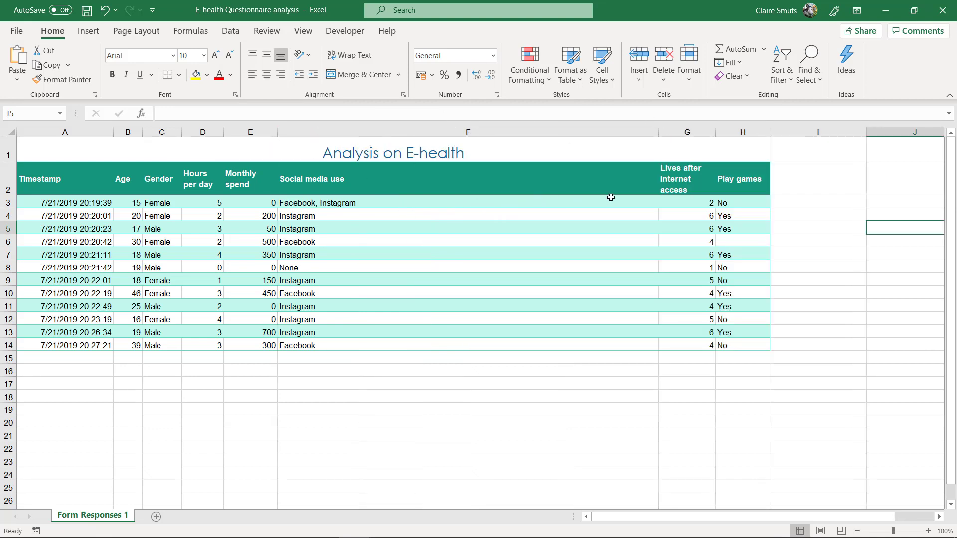
pyautogui.moveTo(658, 134); pyautogui.dragTo(359, 133)
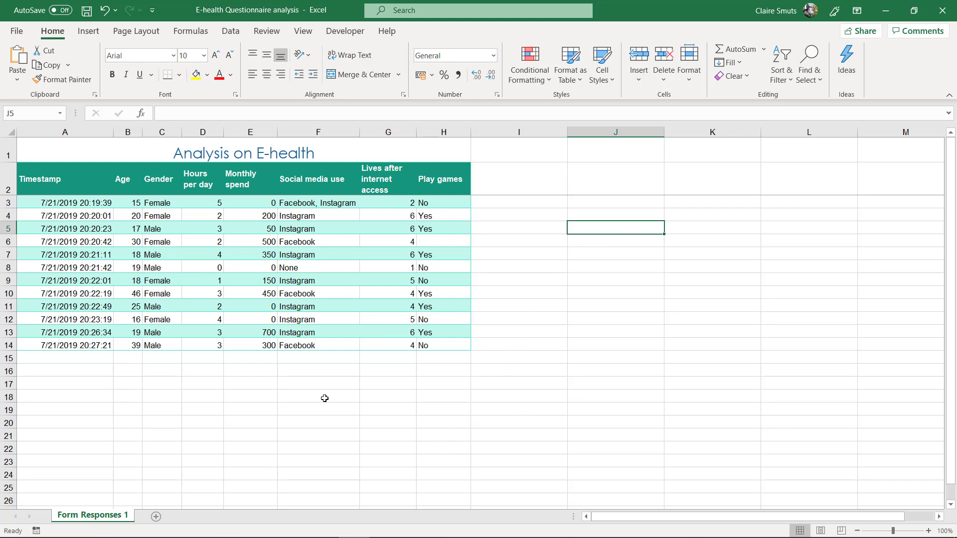
# Step: Make the 'Analysis on E-health' title bold with a teal font colour
pyautogui.click(334, 152)
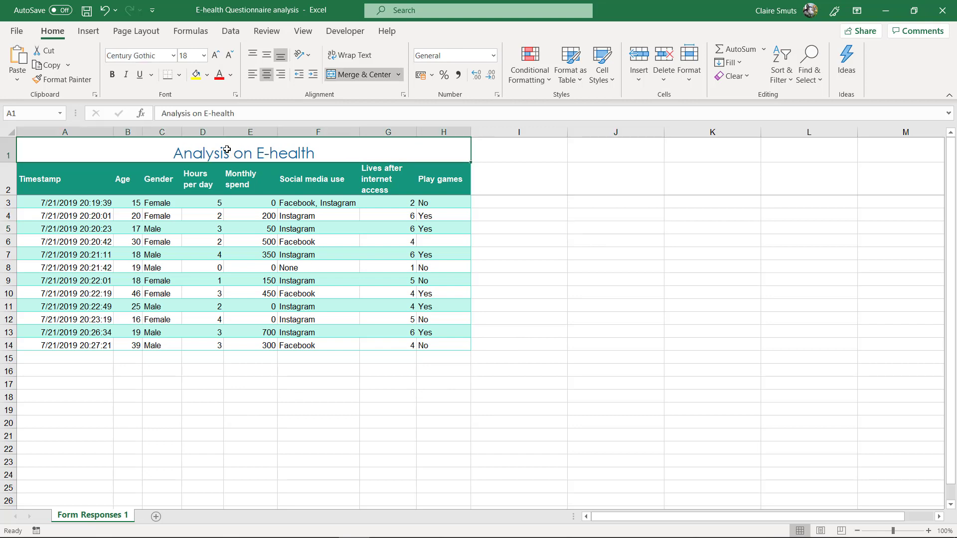
pyautogui.click(231, 74)
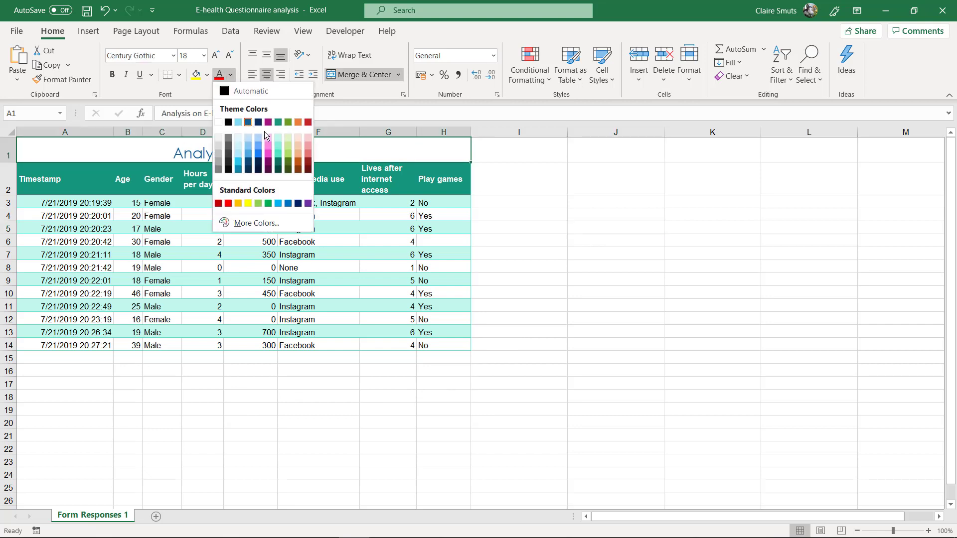
pyautogui.click(278, 123)
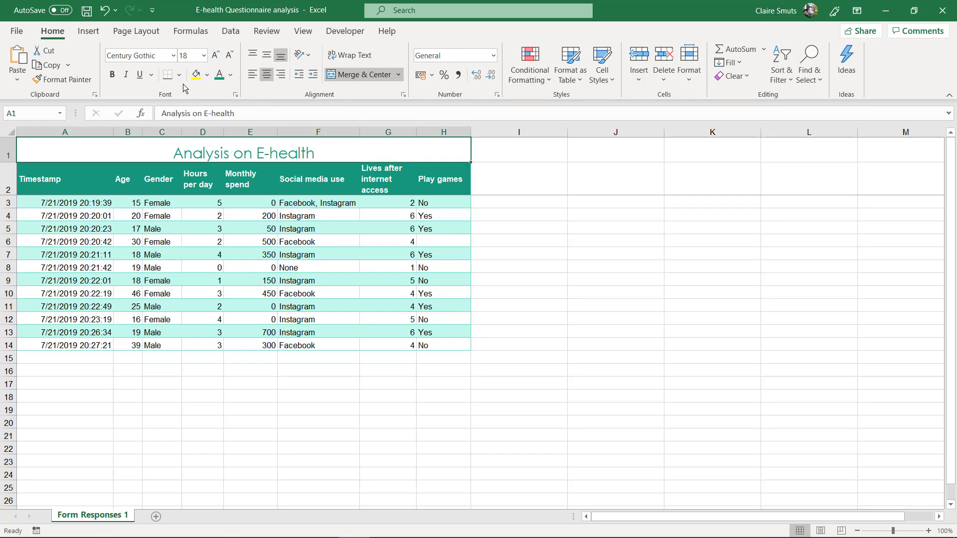
pyautogui.click(112, 75)
pyautogui.click(430, 216)
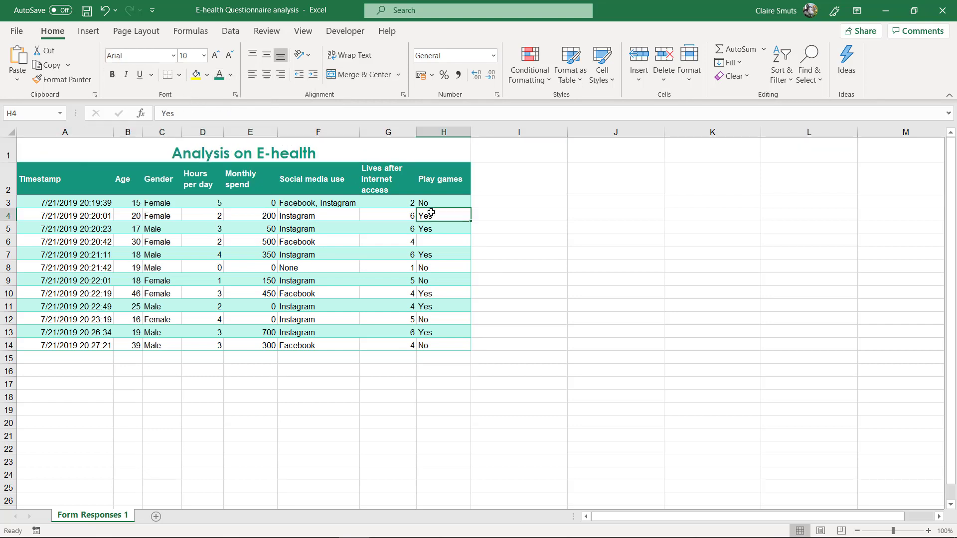